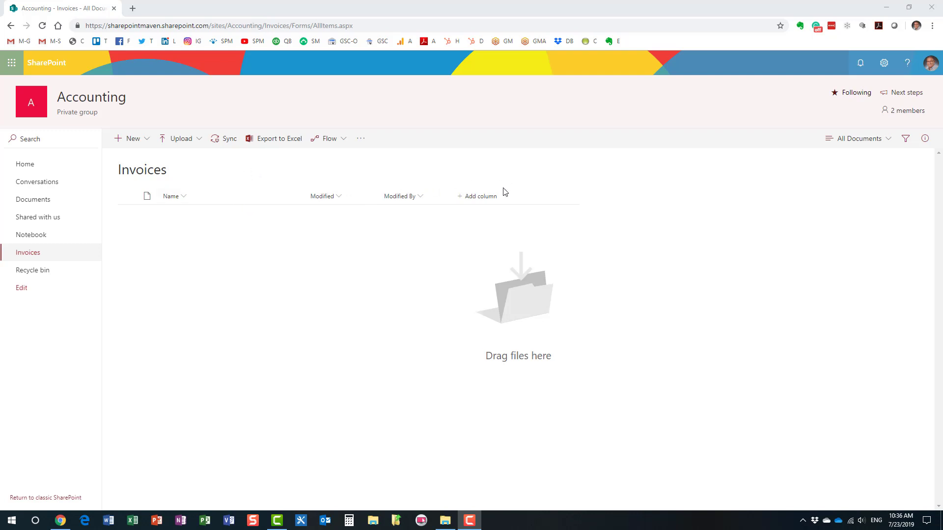
Start a new Choice column in the Invoices library and name it Client.
click(490, 198)
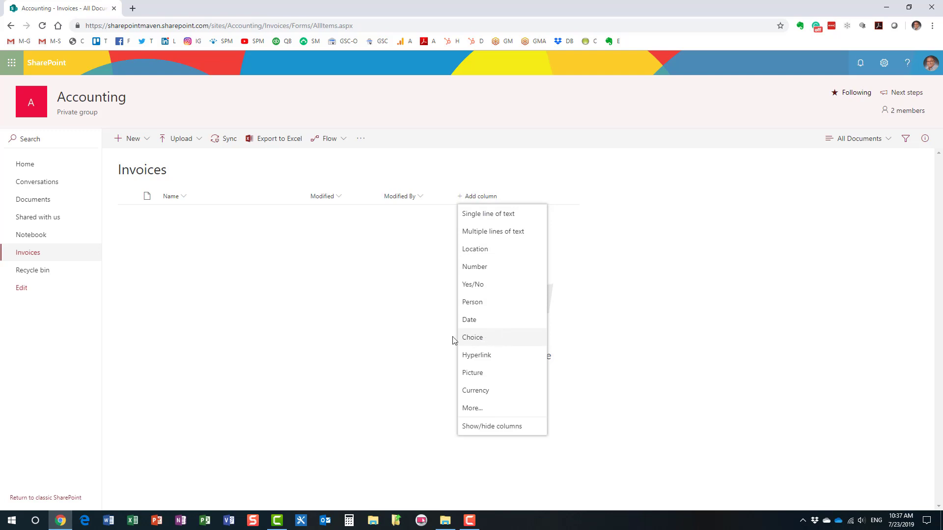
click(496, 342)
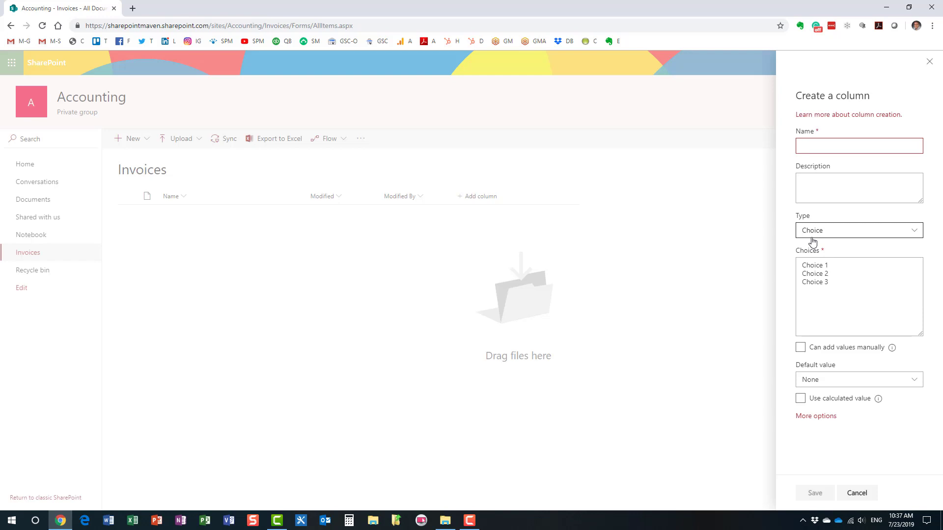
text(Cl)
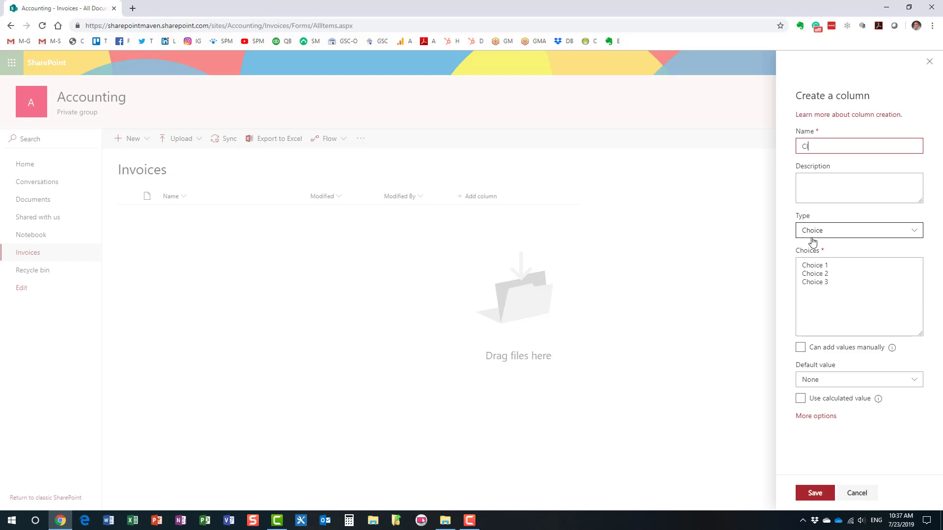
text(ientNa)
key(BackSpace)
key(BackSpace)
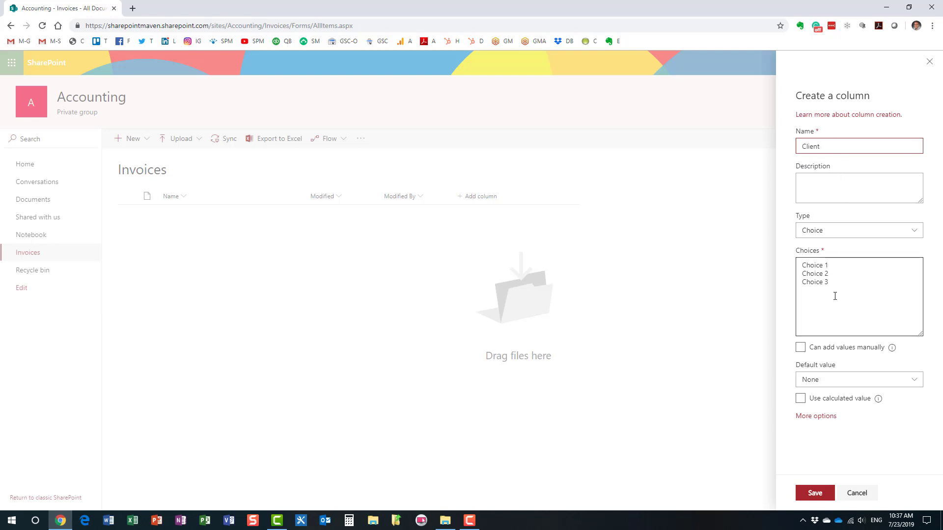
Replace the placeholder choices of the Client column with Facebook, Google and Microsoft, one per line.
drag(835, 296, 774, 260)
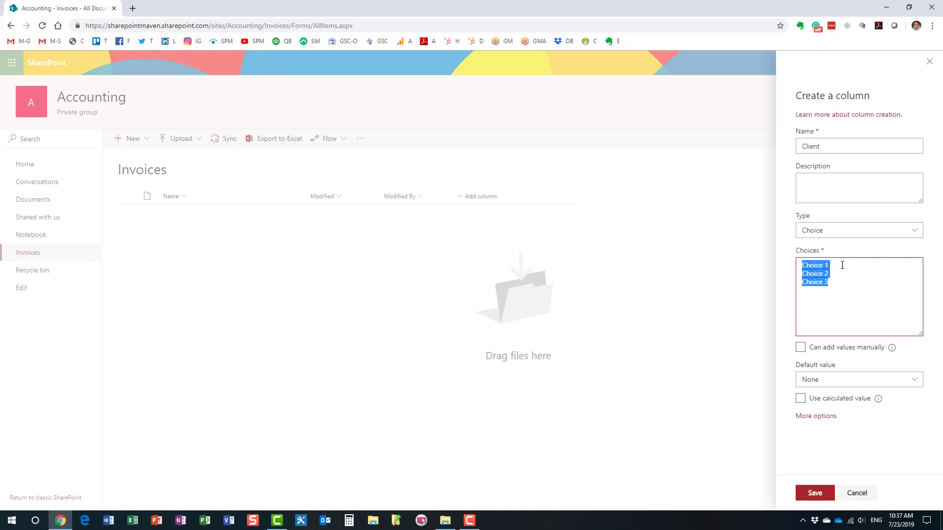
click(835, 287)
drag(835, 287, 790, 267)
text(Facebook )
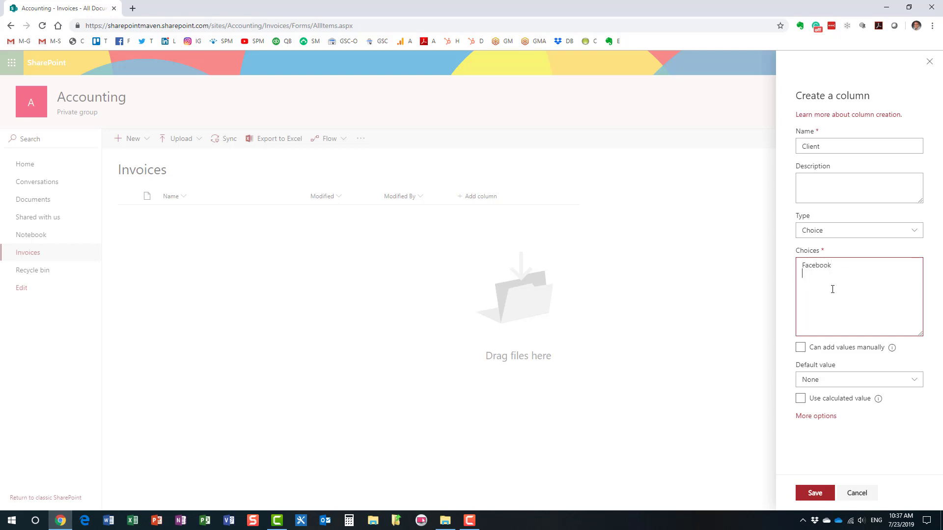
text(Google )
text(Mi)
text(crosoft)
Expand the additional options of the Client column, keep its default value at None and save the column.
click(824, 417)
scroll(869, 430, down, 3)
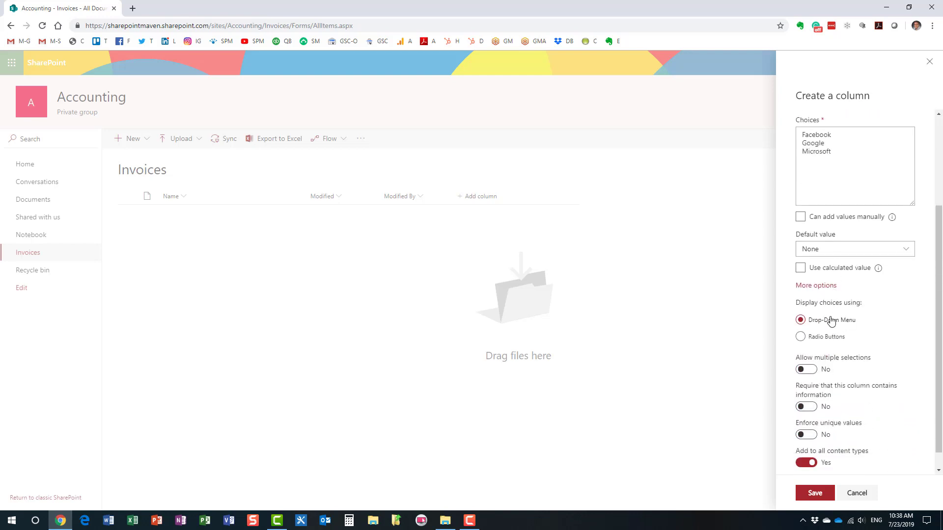
scroll(835, 327, up, 2)
scroll(825, 363, up, 1)
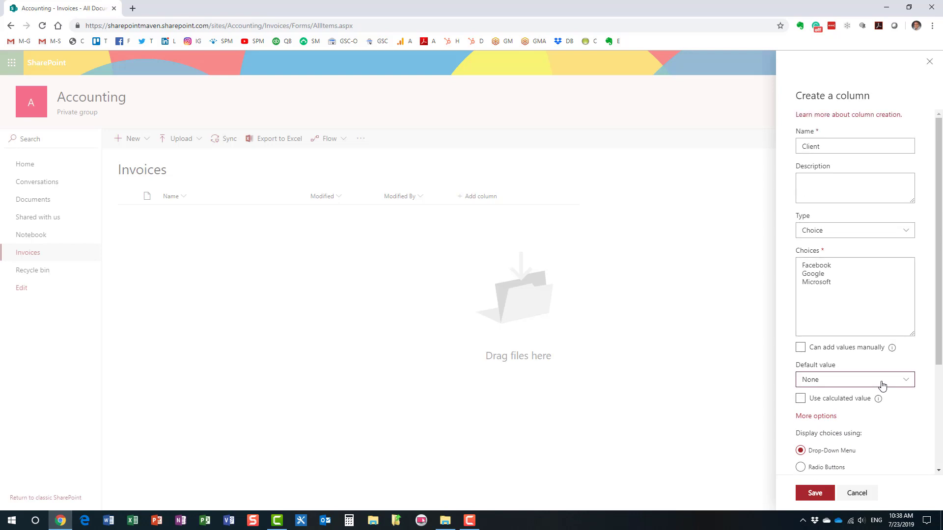
click(882, 384)
click(882, 386)
click(821, 496)
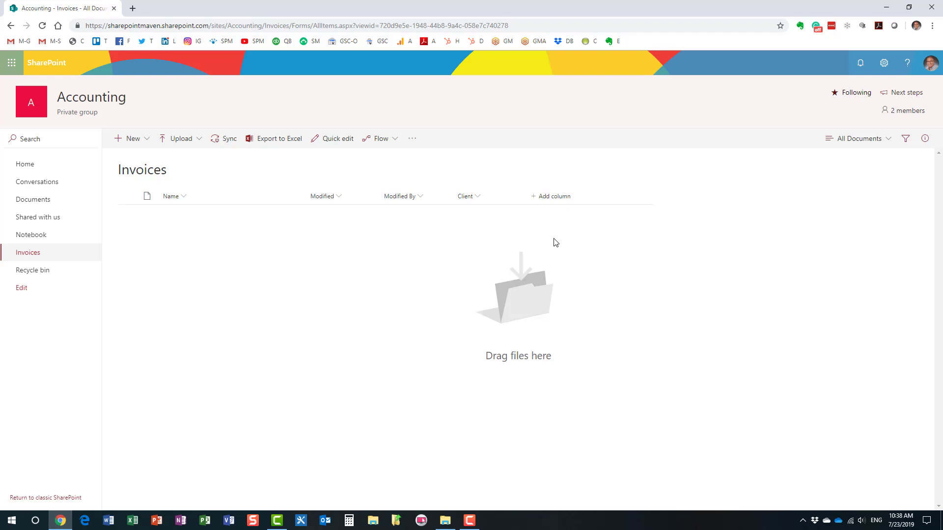
click(558, 199)
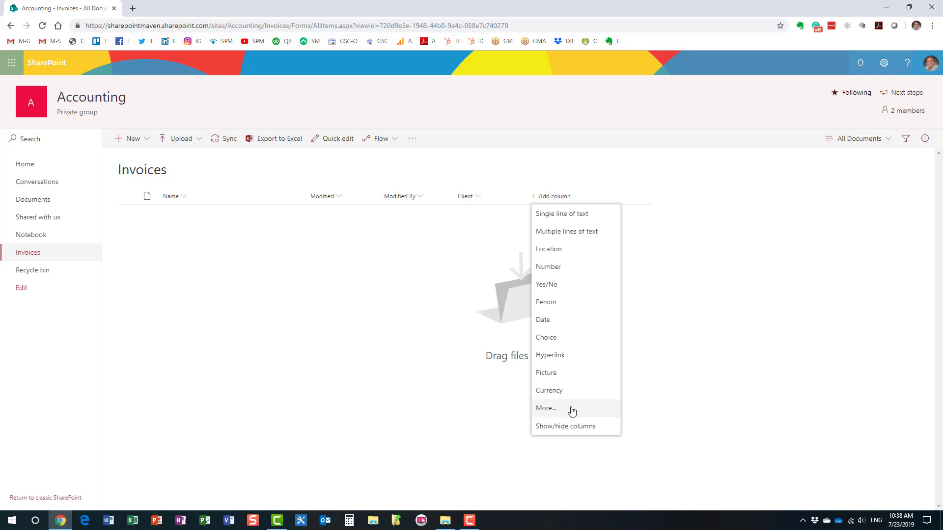
click(548, 164)
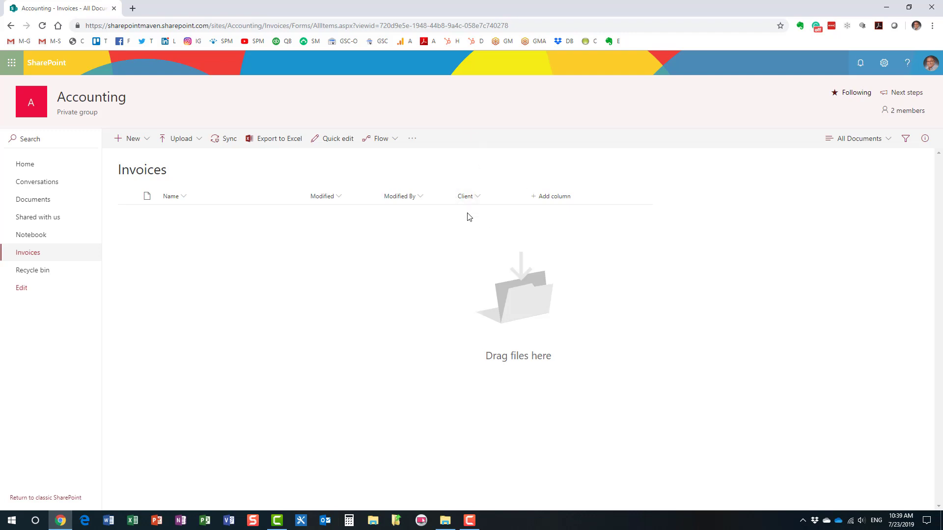
Start another Invoices column from the full set of column types and set its type to Managed Metadata.
click(556, 203)
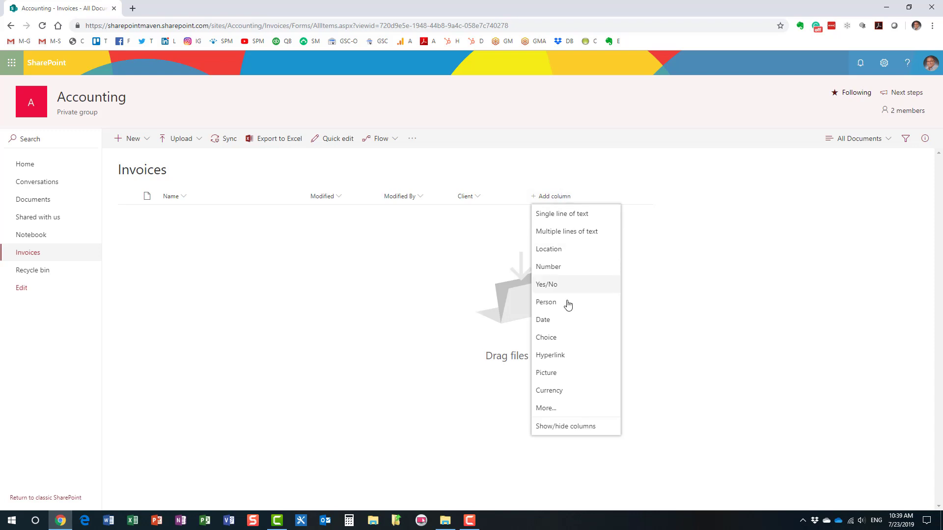
click(564, 413)
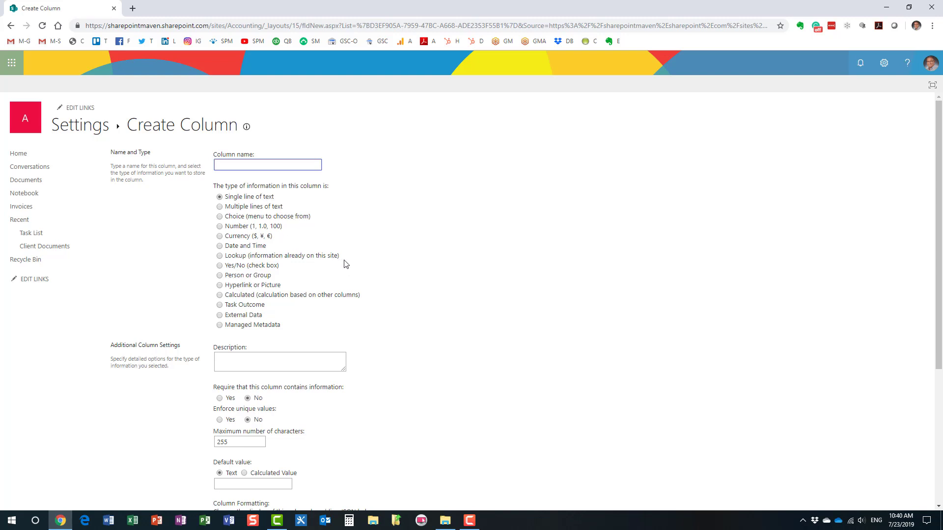
scroll(367, 265, down, 3)
scroll(442, 248, down, 2)
scroll(442, 248, up, 5)
click(220, 327)
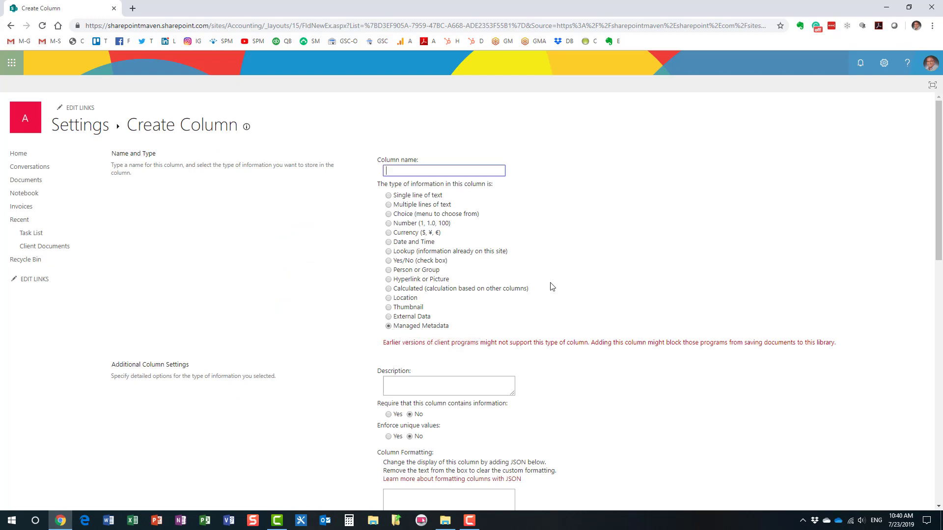
Examine the Managed Metadata column settings, including multiple values, display format and term set options.
scroll(551, 286, down, 3)
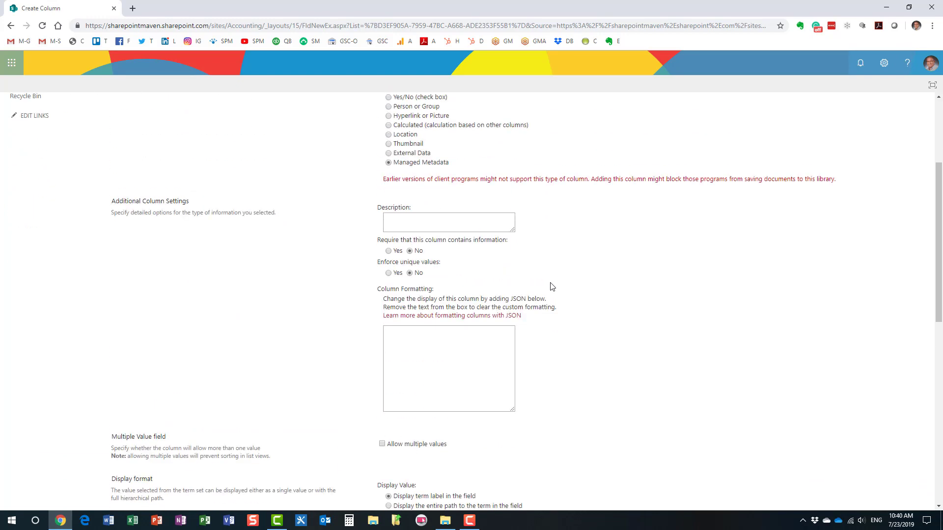
scroll(551, 286, up, 3)
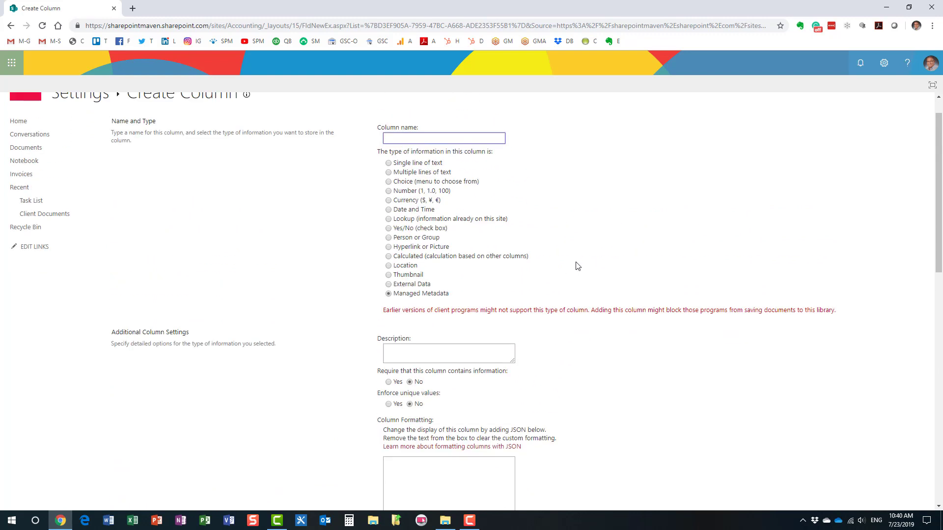
scroll(576, 263, down, 1)
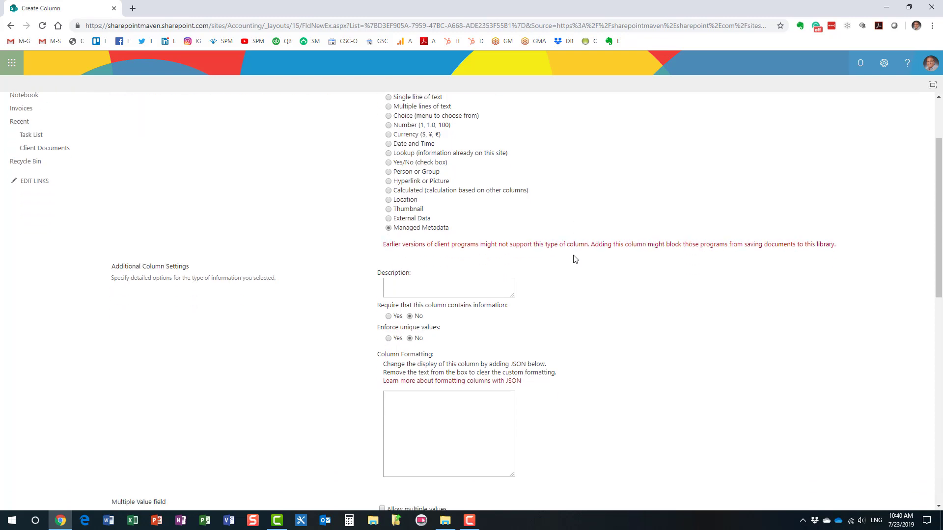
scroll(575, 259, down, 5)
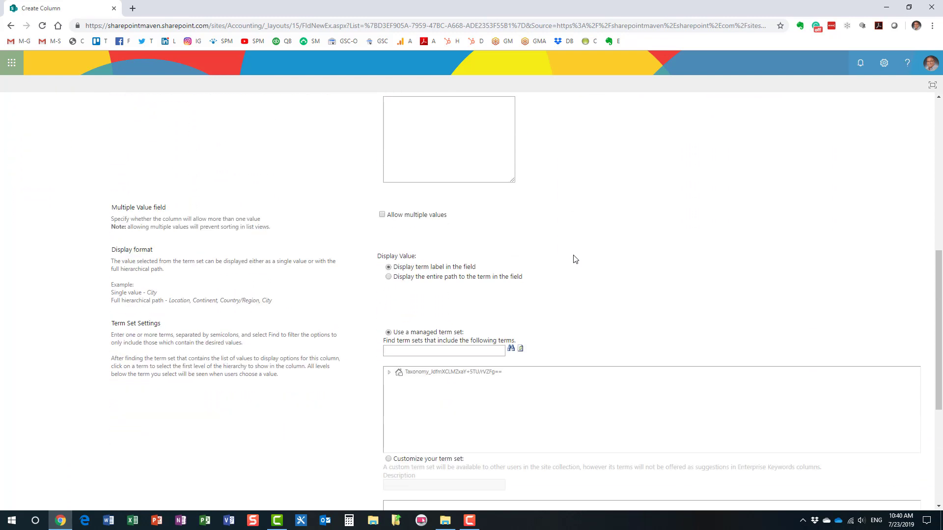
scroll(575, 259, down, 2)
scroll(576, 259, up, 3)
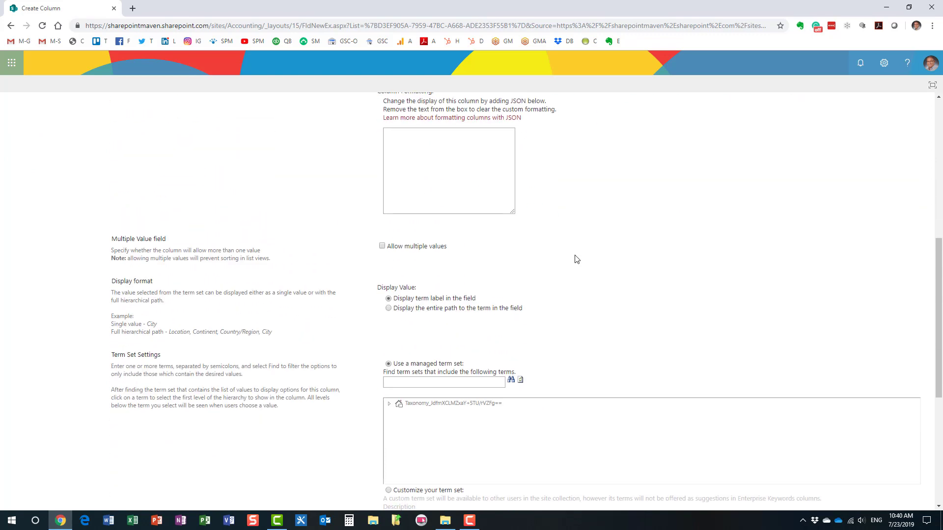
scroll(576, 259, down, 2)
scroll(398, 318, up, 5)
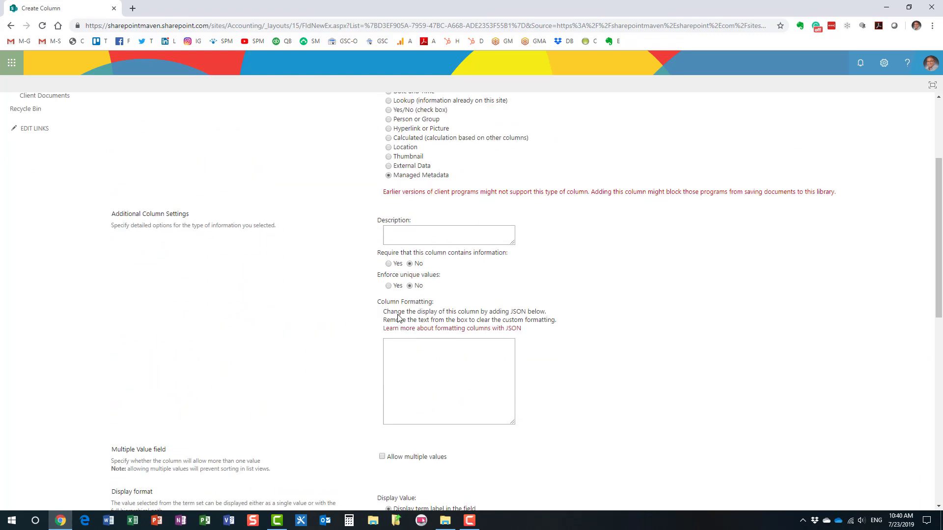
Name the Managed Metadata column "Client Name - TS".
scroll(398, 318, up, 3)
click(406, 171)
text(C)
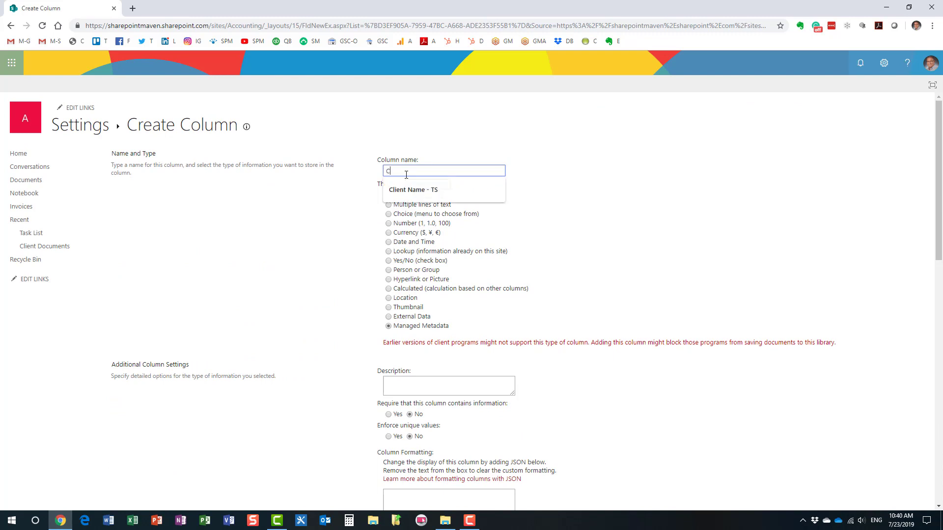
text(lient Name - TS)
click(427, 190)
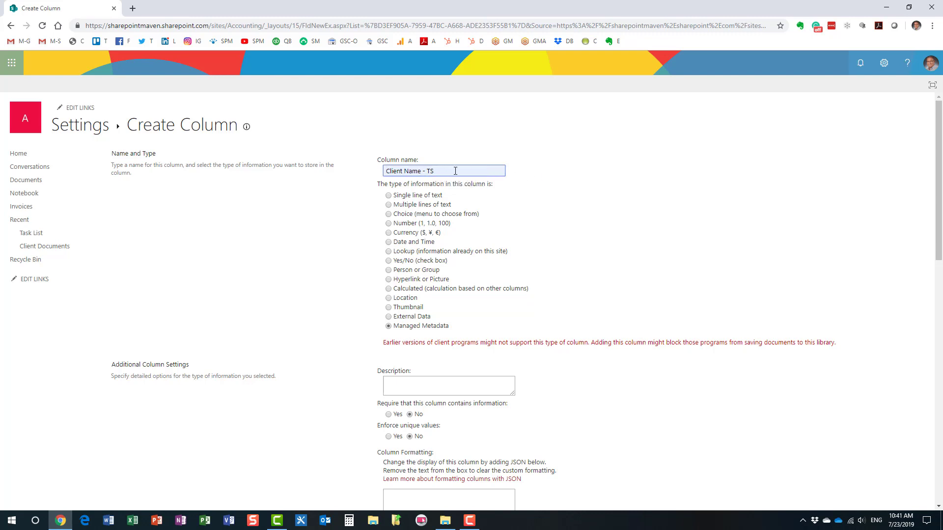
Expand Global Metadata in the managed term set tree and select the Companies term set for the column.
scroll(587, 245, down, 1)
scroll(507, 334, down, 7)
scroll(509, 337, down, 2)
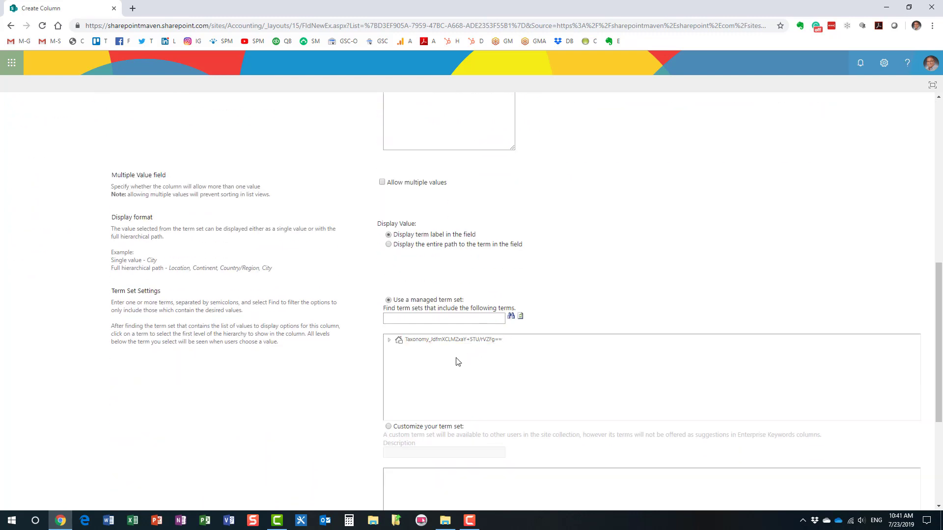
click(389, 341)
scroll(412, 373, down, 3)
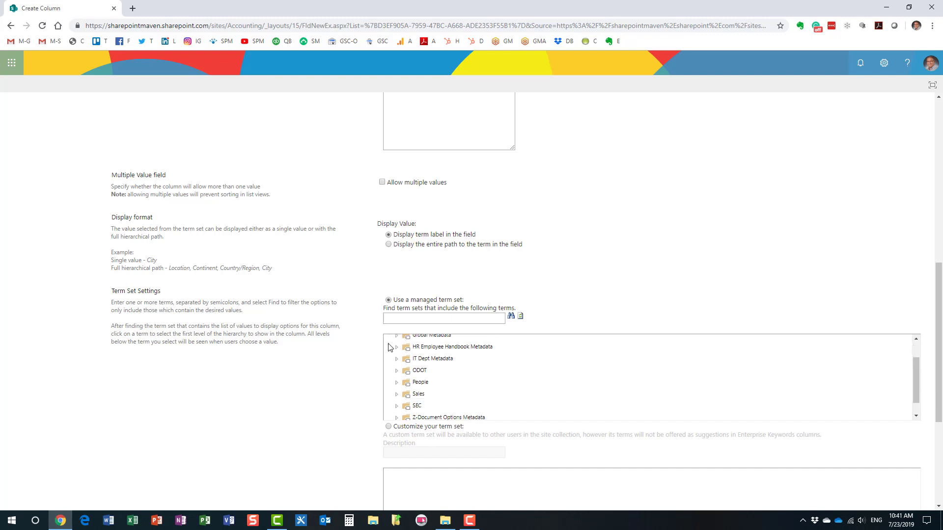
scroll(417, 368, up, 3)
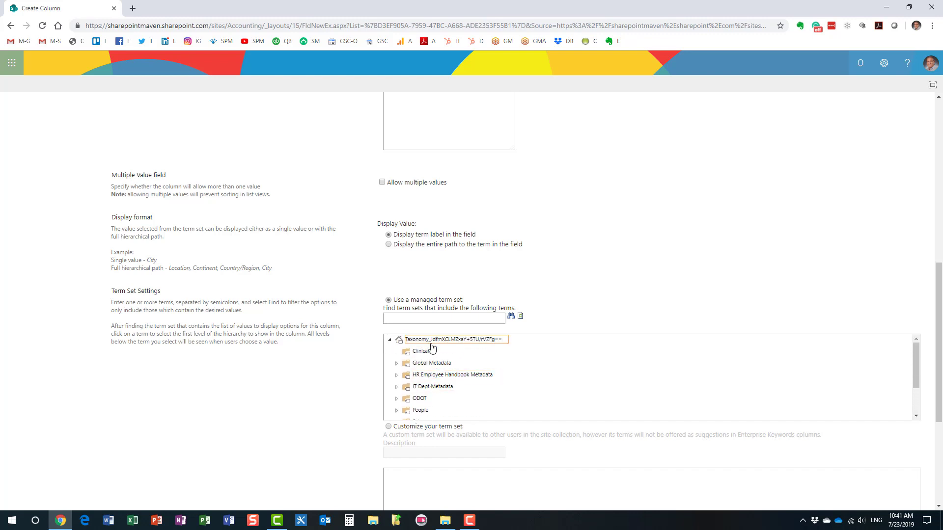
click(397, 363)
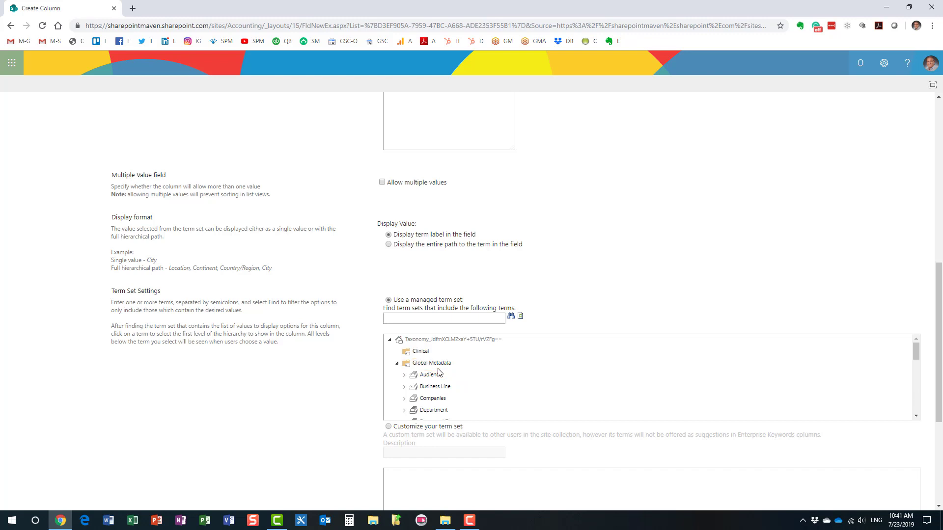
scroll(422, 368, down, 1)
click(404, 367)
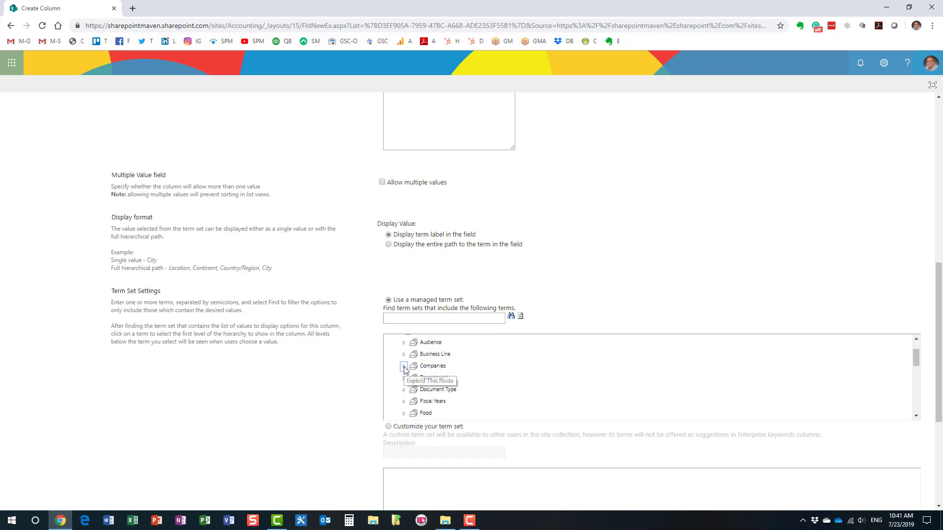
click(436, 368)
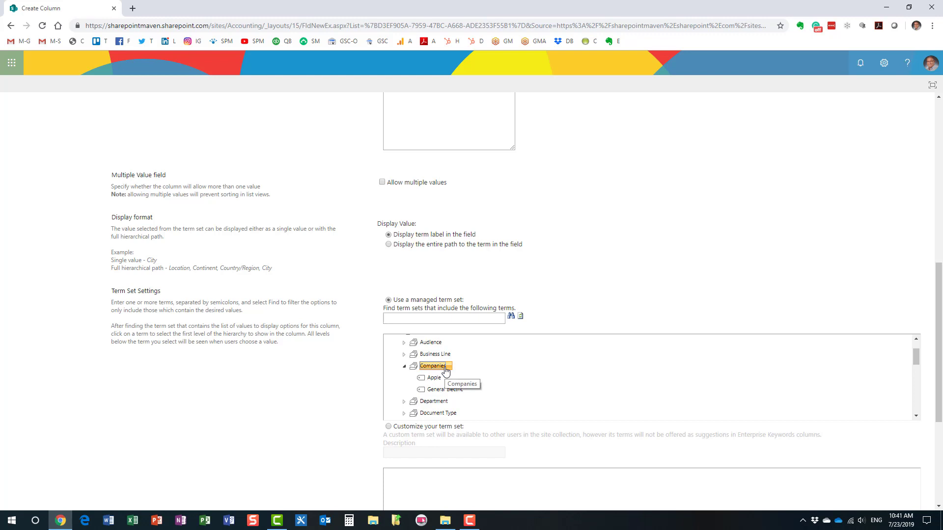
Examine the other term sets under Global Metadata and the surrounding column settings.
scroll(516, 376, down, 3)
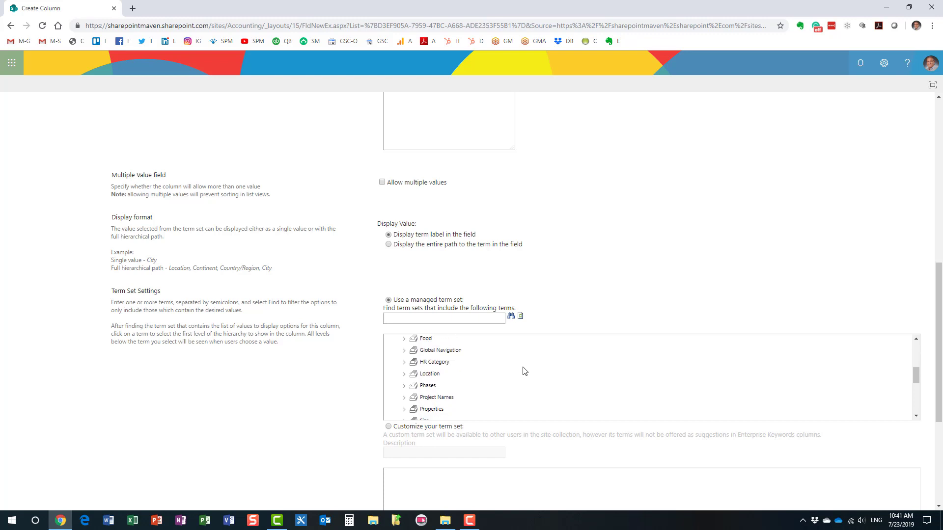
scroll(515, 379, up, 3)
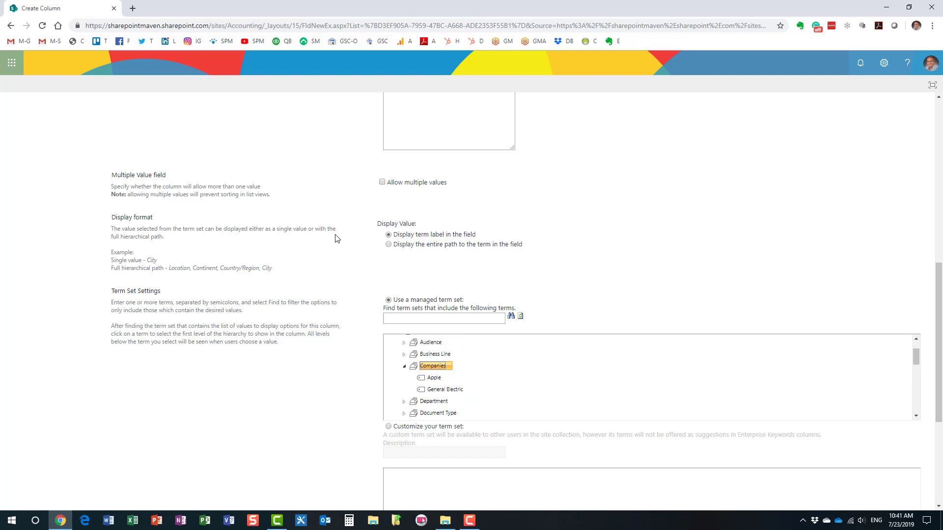
scroll(354, 243, up, 1)
scroll(355, 243, up, 1)
scroll(432, 274, down, 2)
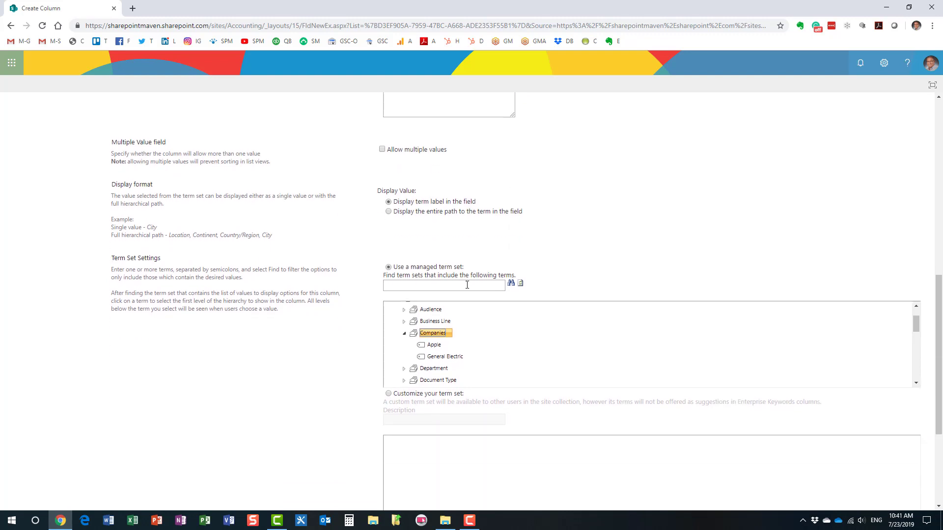
scroll(506, 312, down, 3)
scroll(506, 313, up, 5)
scroll(574, 288, up, 3)
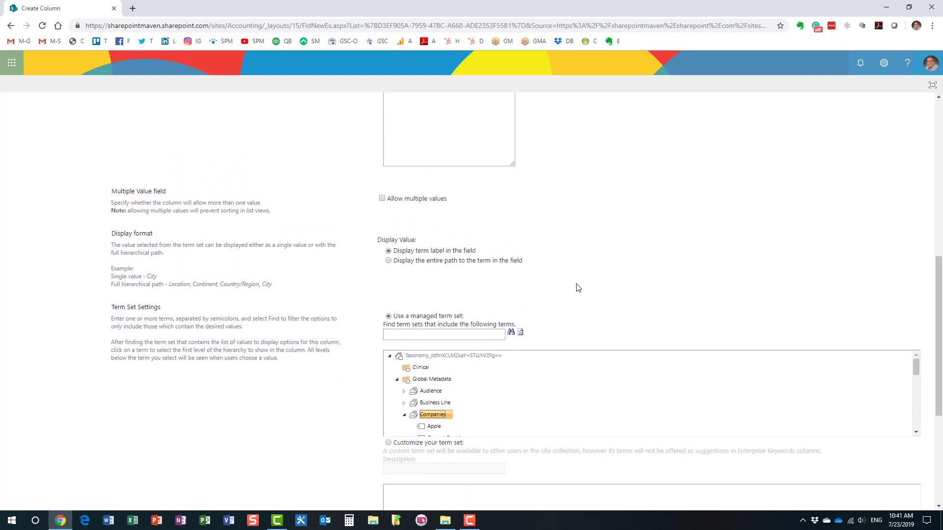
scroll(576, 287, up, 1)
Confirm the settings to create the Client Name - TS column in the Invoices library.
scroll(592, 314, down, 5)
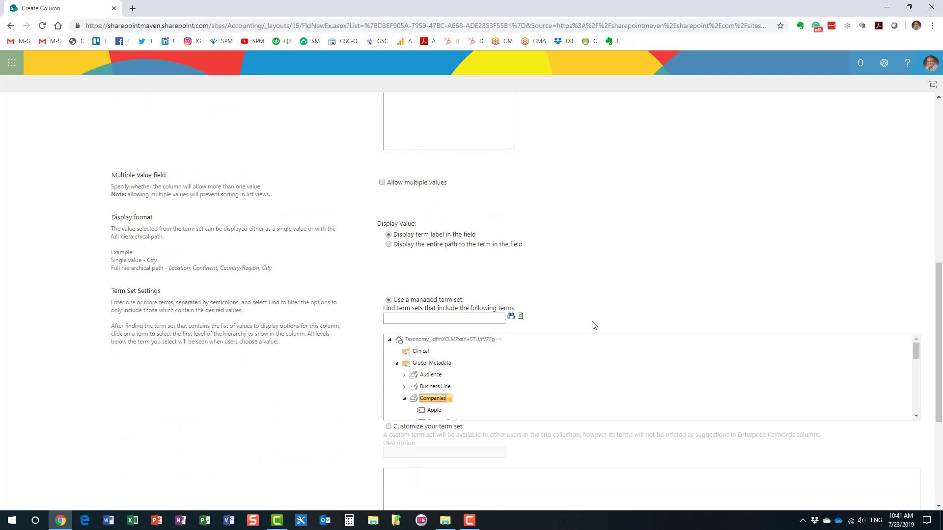
scroll(592, 326, down, 1)
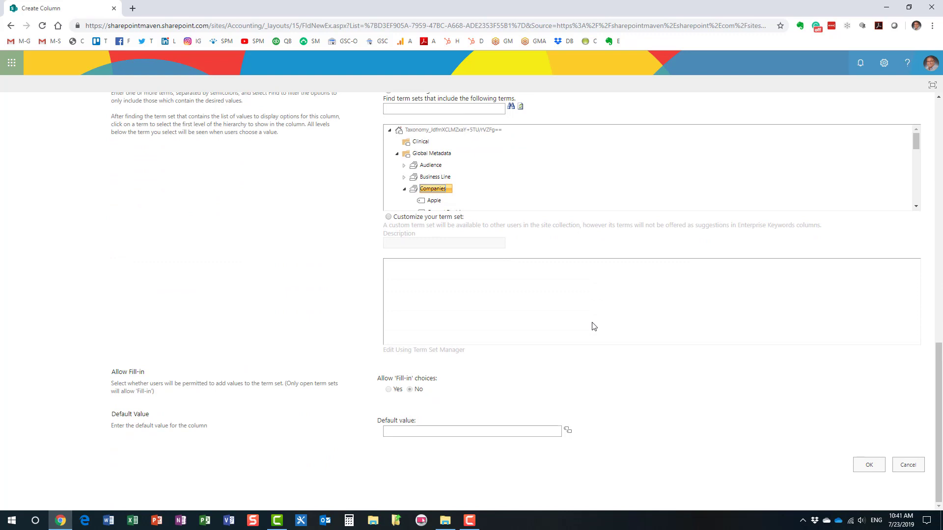
click(870, 466)
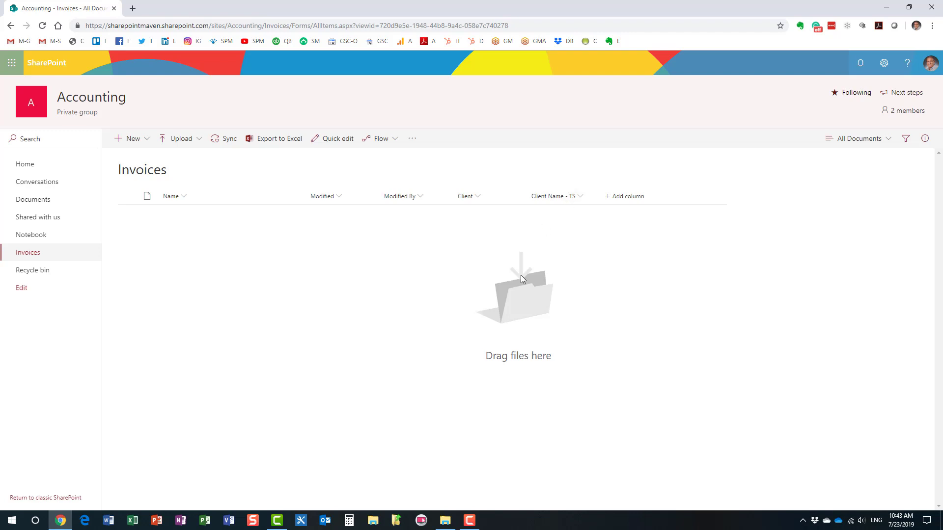
Upload the files from Agenda 20170801 through Test Doc 3 in the Project Files folder to the Invoices library.
click(445, 519)
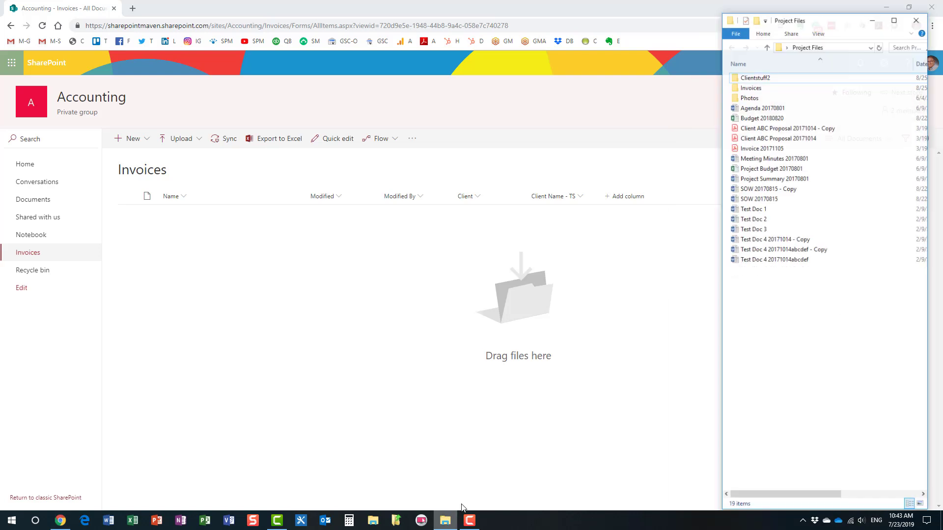
click(771, 98)
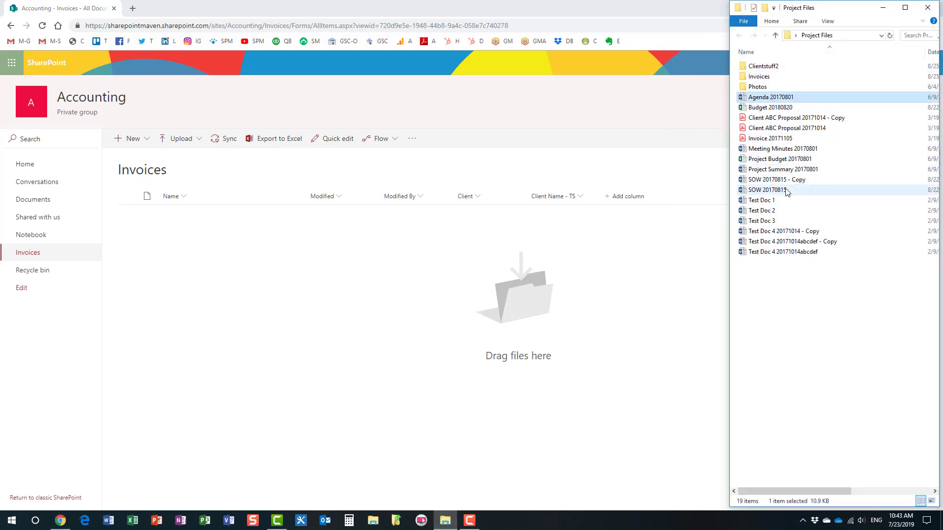
shift+click(766, 221)
drag(795, 175, 307, 324)
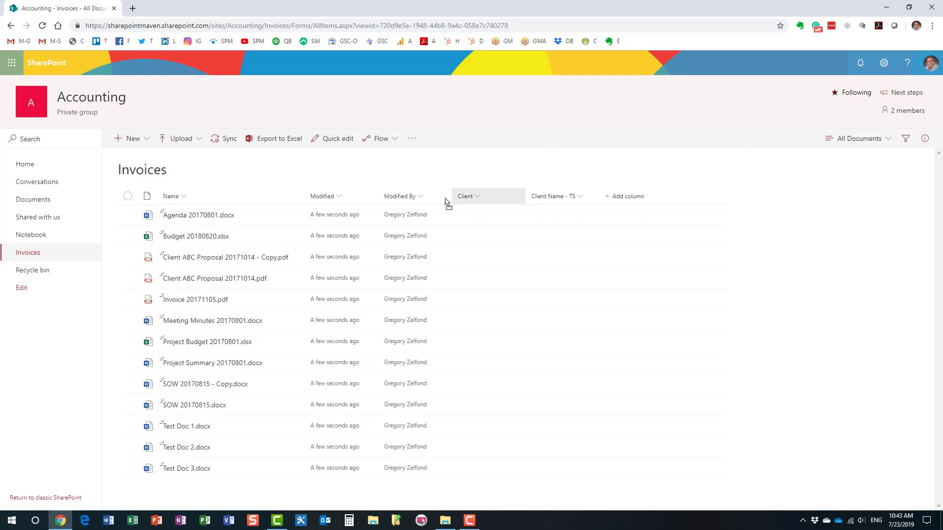
Move the Client and Client Name - TS columns directly after Name and save the arrangement to the All Documents view.
drag(321, 198, 324, 199)
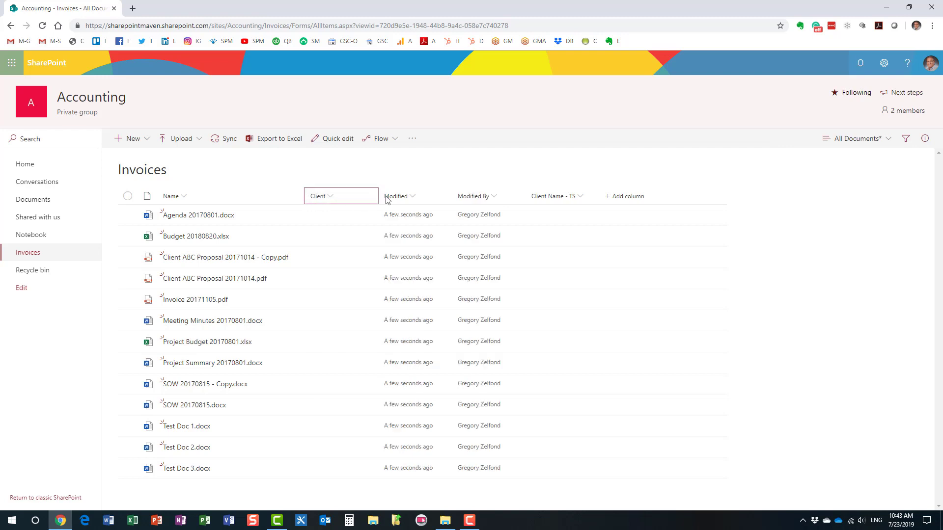
drag(556, 199, 395, 203)
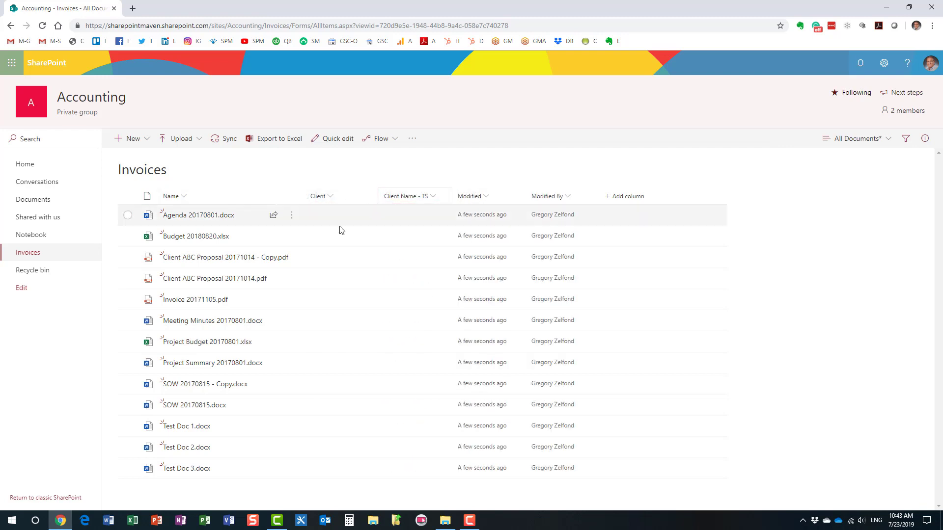
click(866, 143)
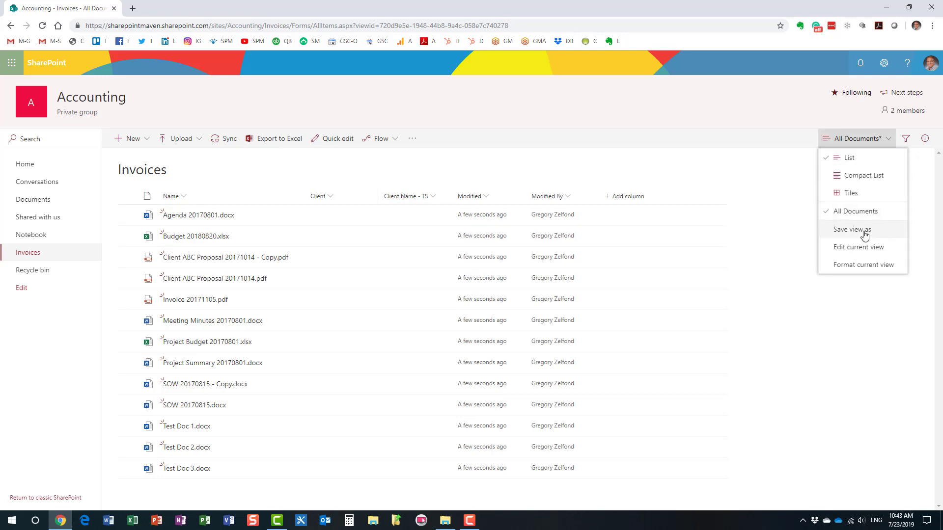
click(863, 234)
click(463, 320)
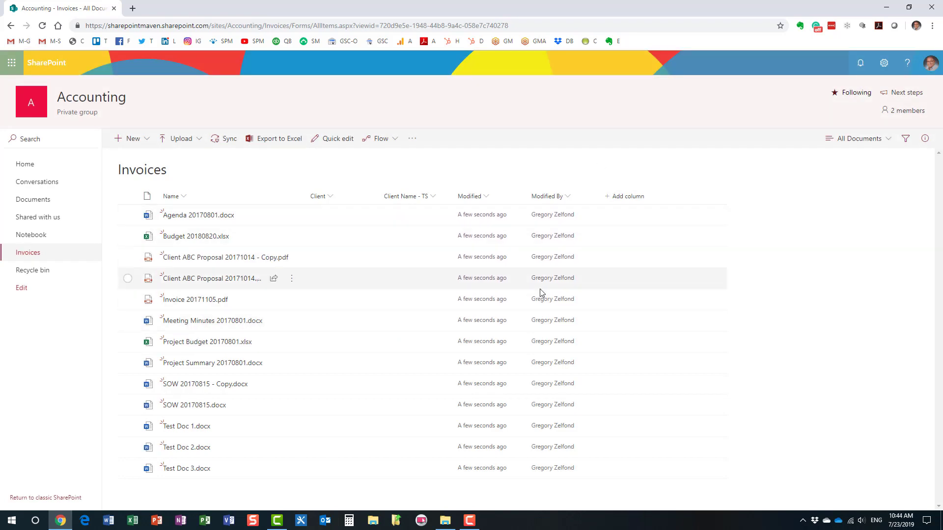
Set the Client property of Agenda 20170801.docx to Facebook in its file details.
click(128, 215)
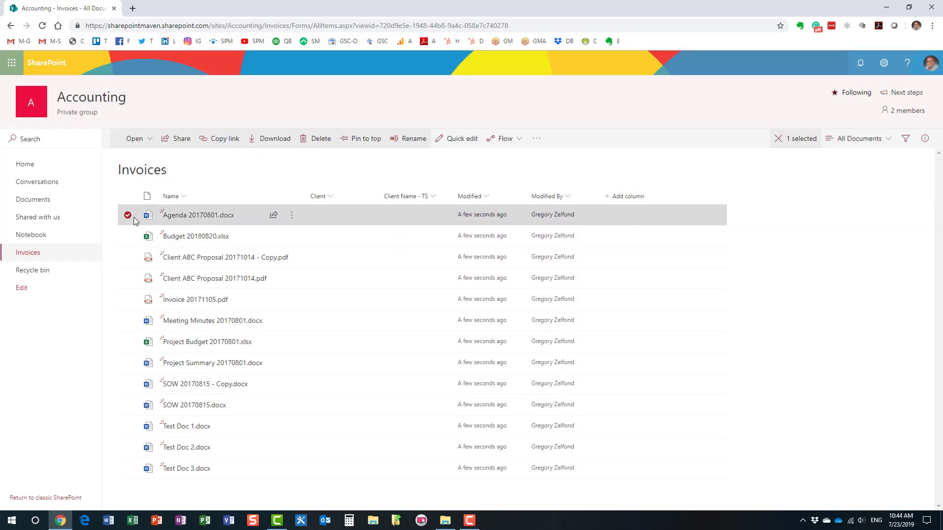
click(924, 139)
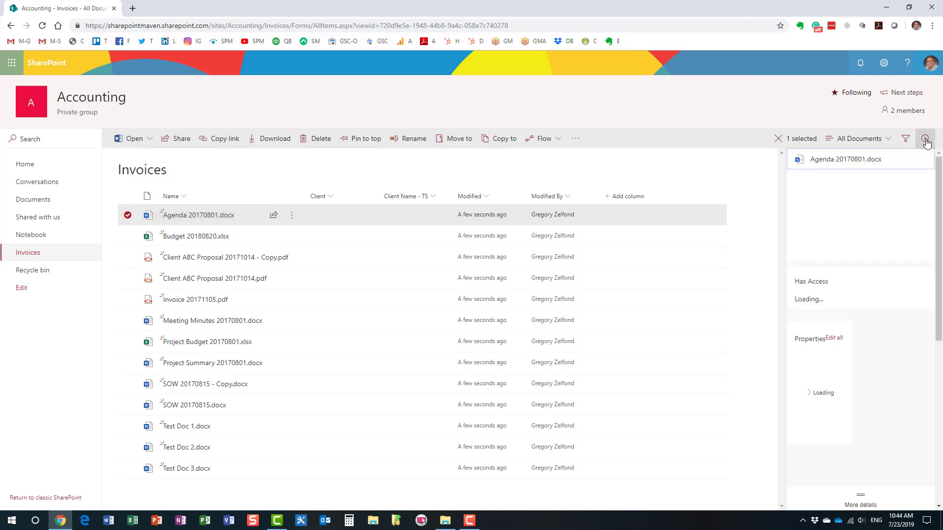
scroll(858, 366, down, 3)
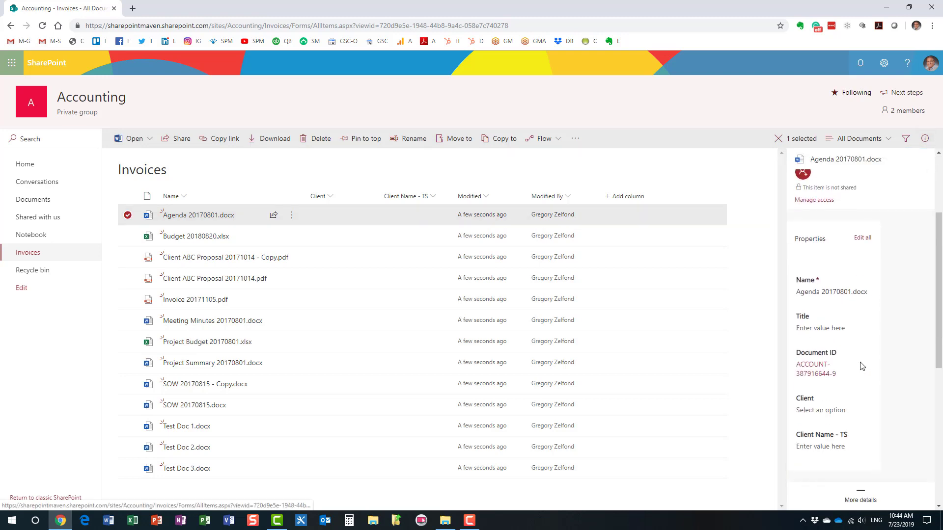
scroll(862, 366, down, 3)
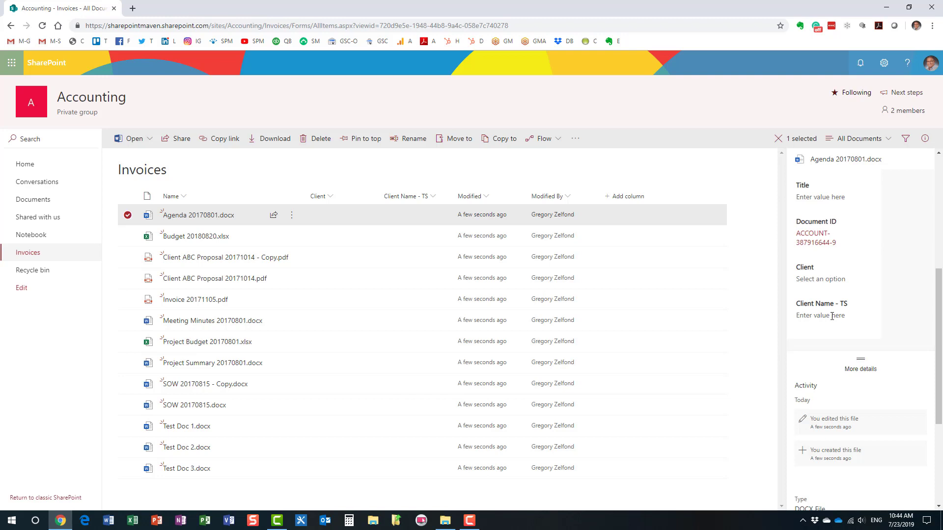
click(816, 281)
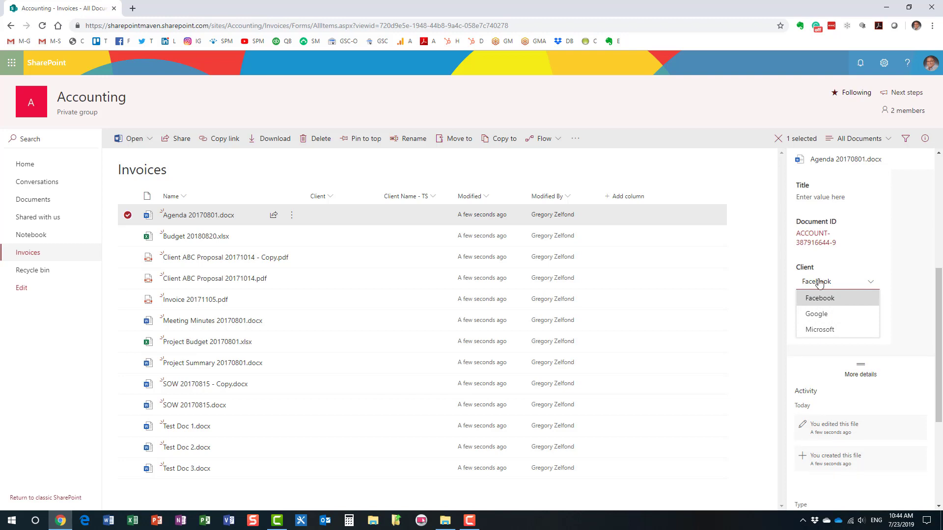
click(841, 301)
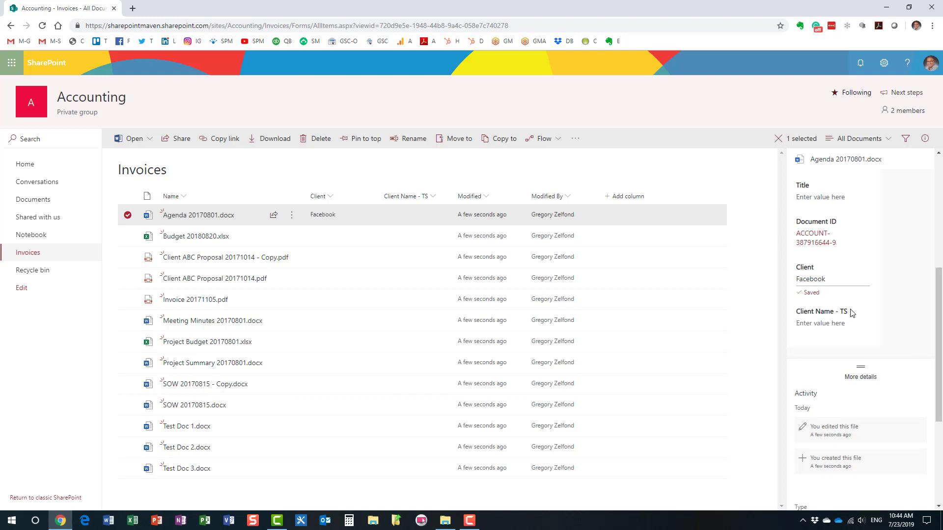
Tag Agenda 20170801.docx with the term Apple from the Companies term set in its Client Name - TS property.
click(834, 316)
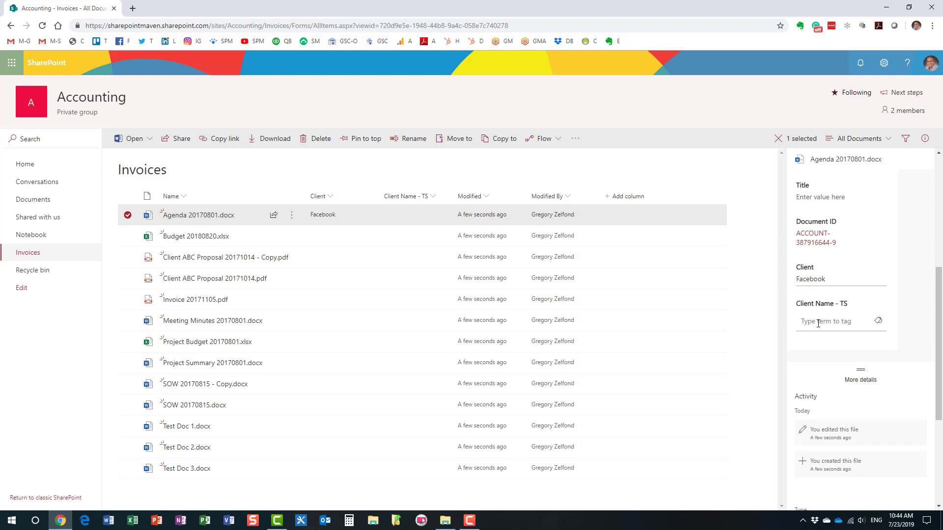
click(878, 323)
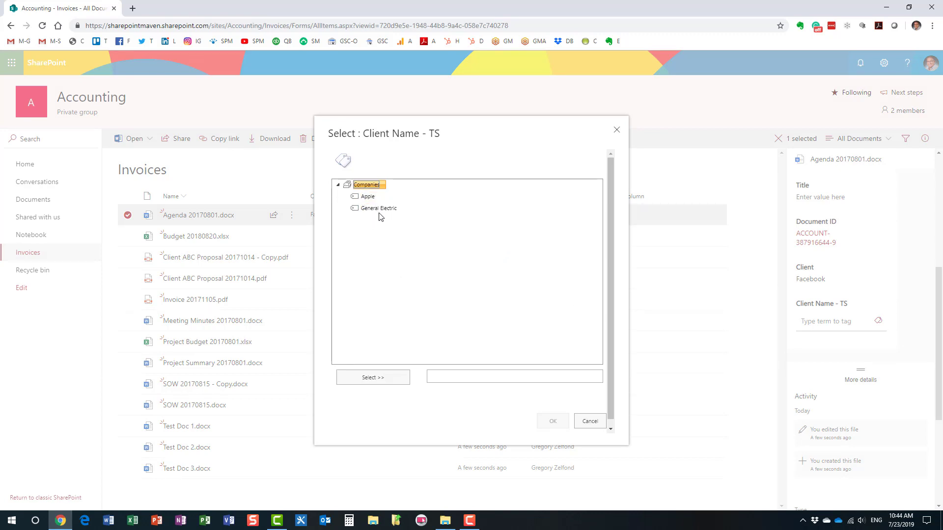
click(369, 198)
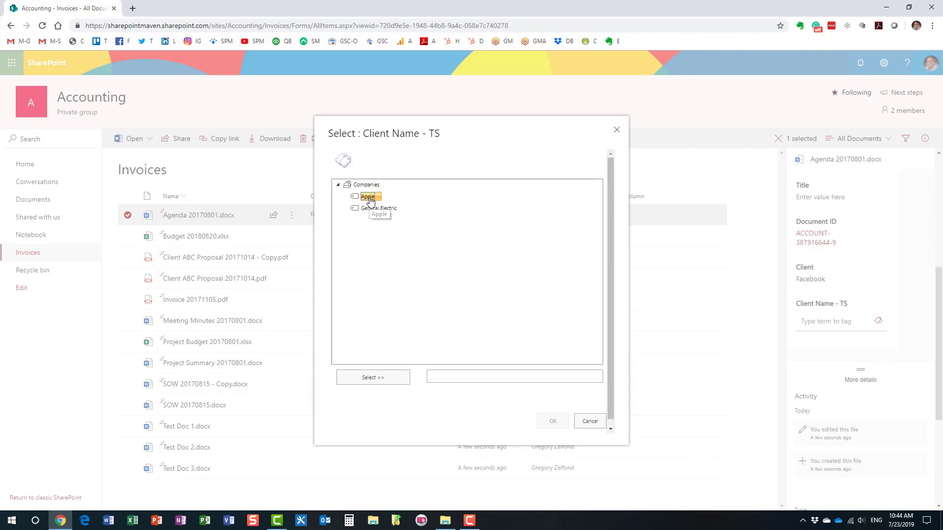
click(372, 378)
click(551, 420)
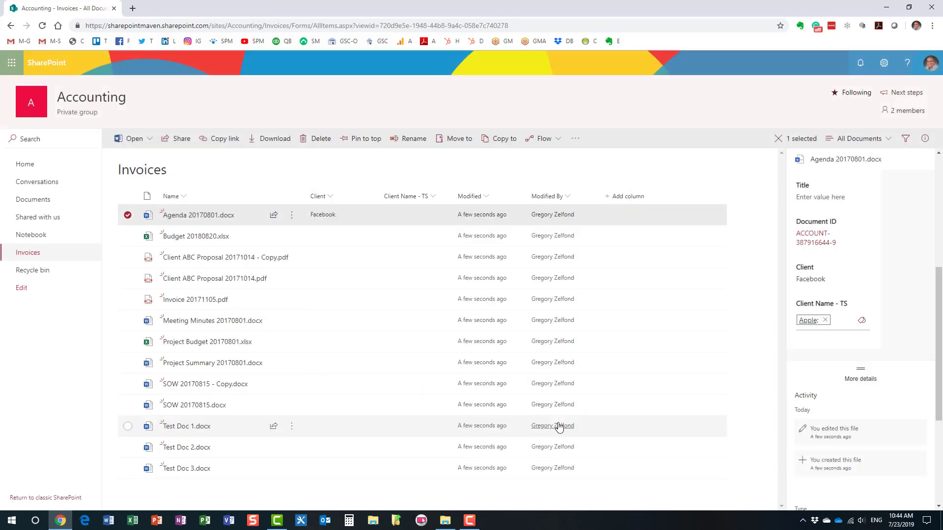
click(828, 345)
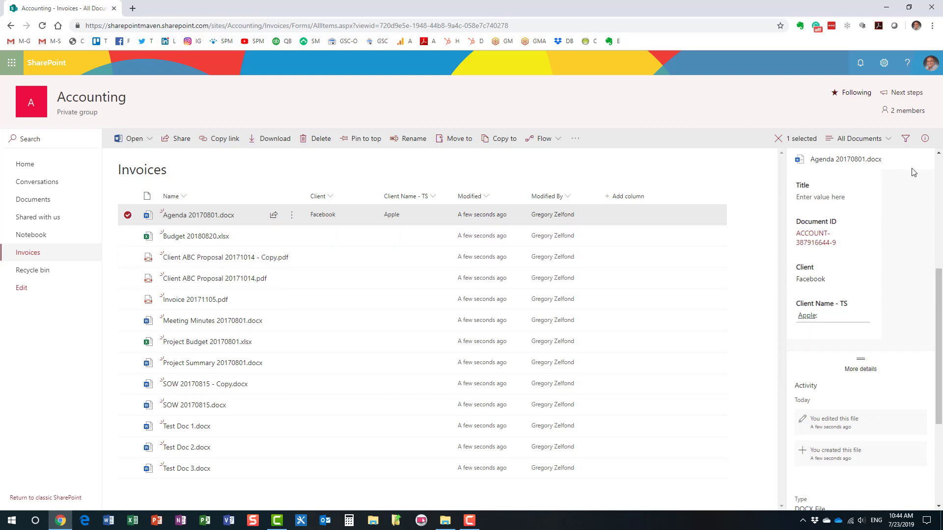
scroll(912, 197, up, 3)
scroll(911, 198, up, 3)
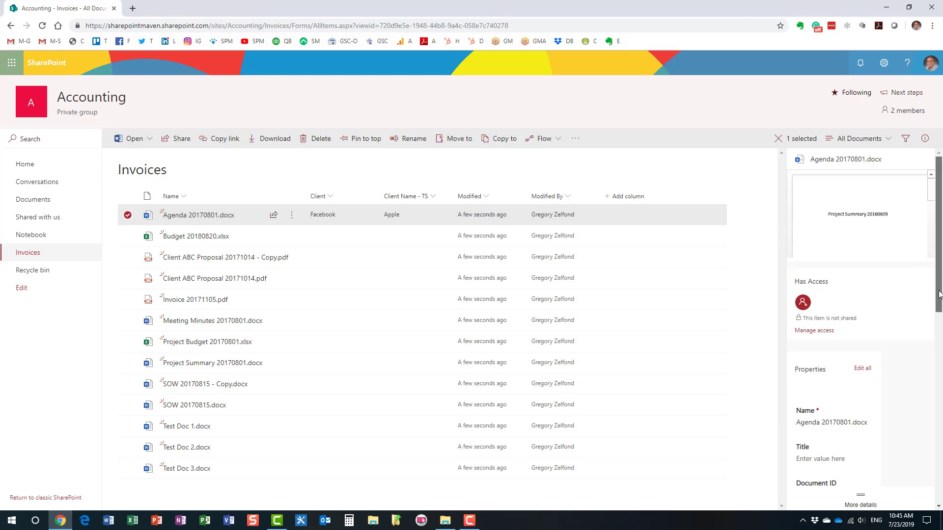
drag(938, 294, 938, 336)
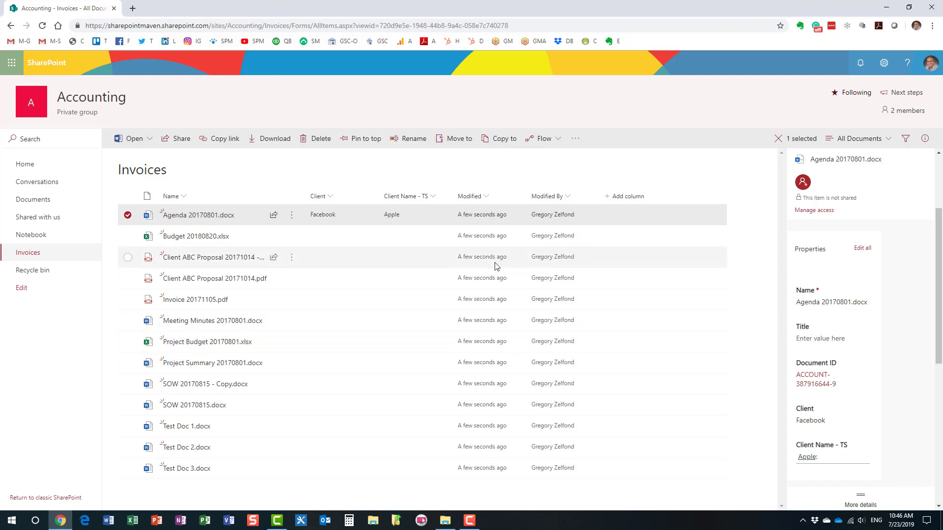
click(629, 197)
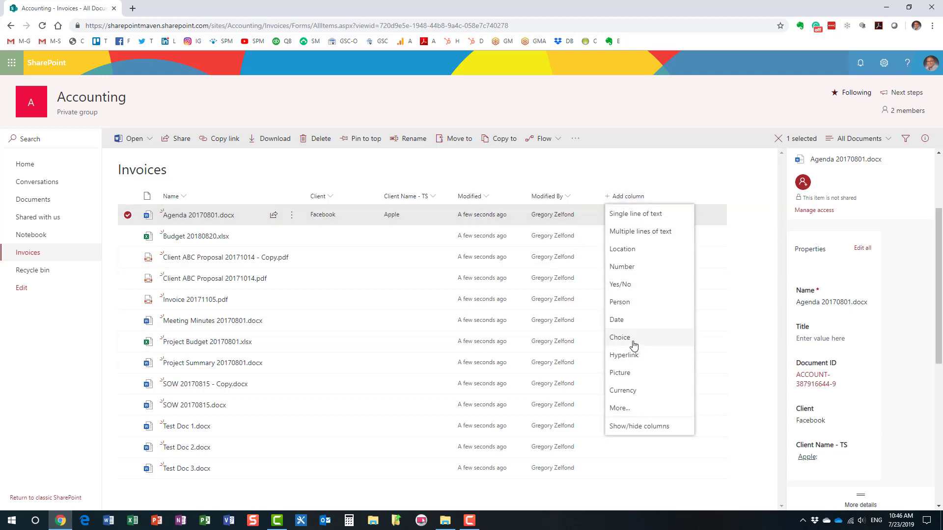
click(645, 113)
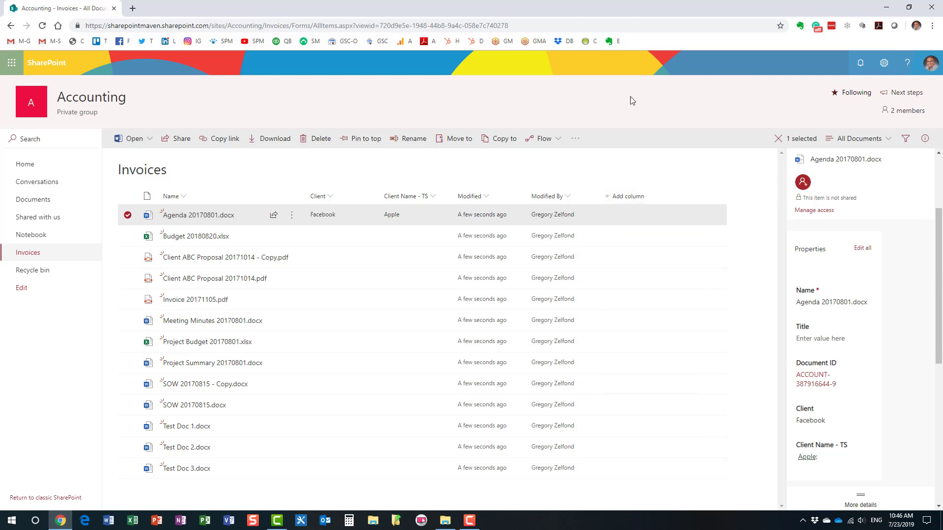